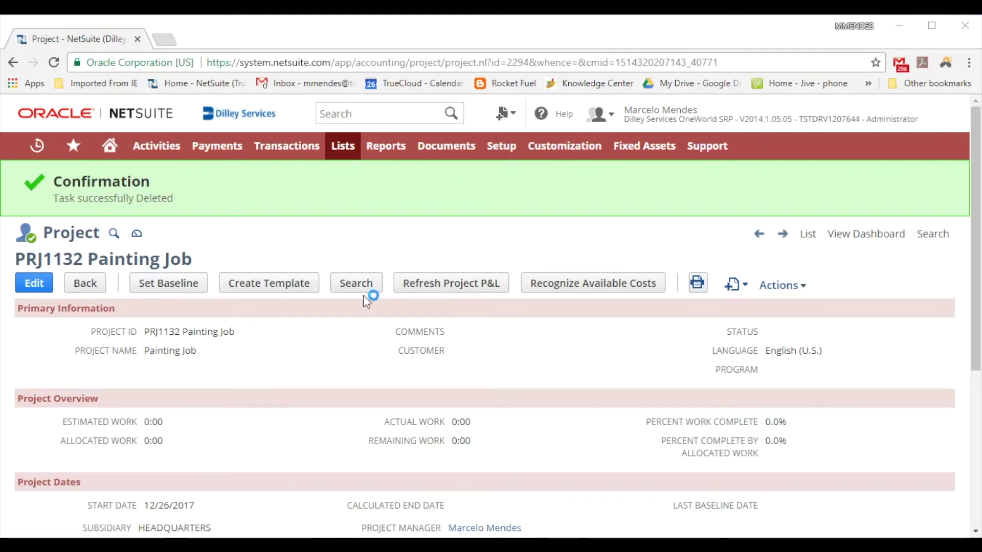
Create a project task named 'Prep Work' and save it as a milestone.
scroll(362, 287, "down", 4)
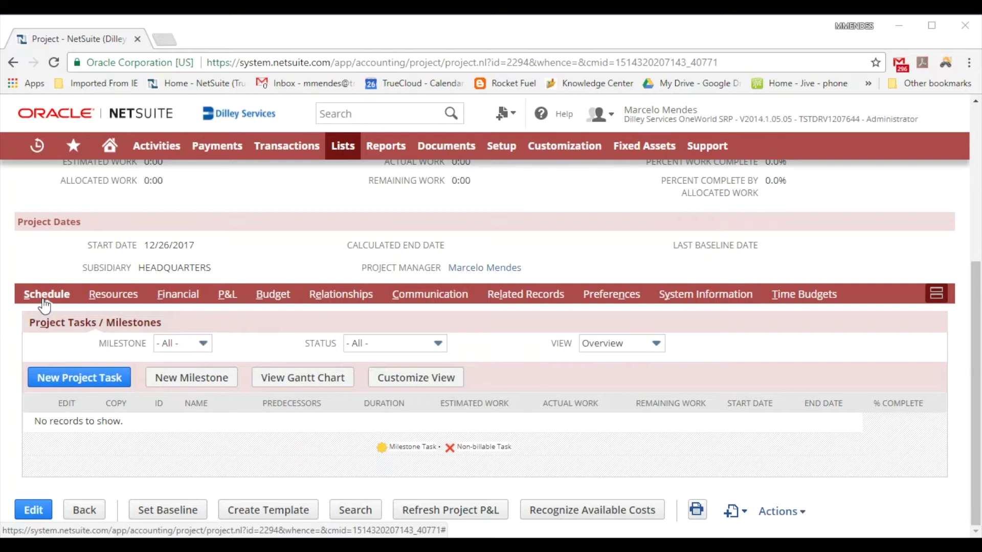
left_click(93, 388)
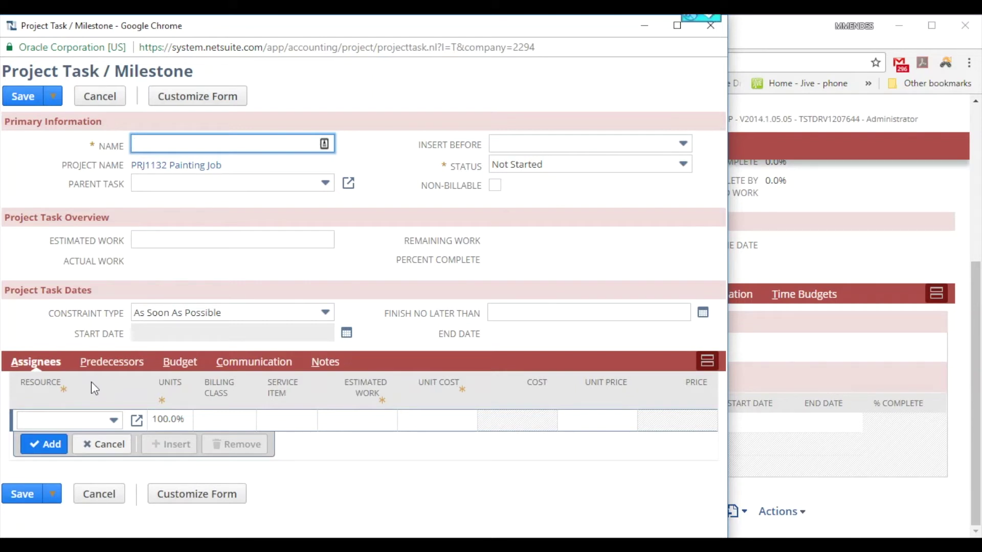
type("Prep Work")
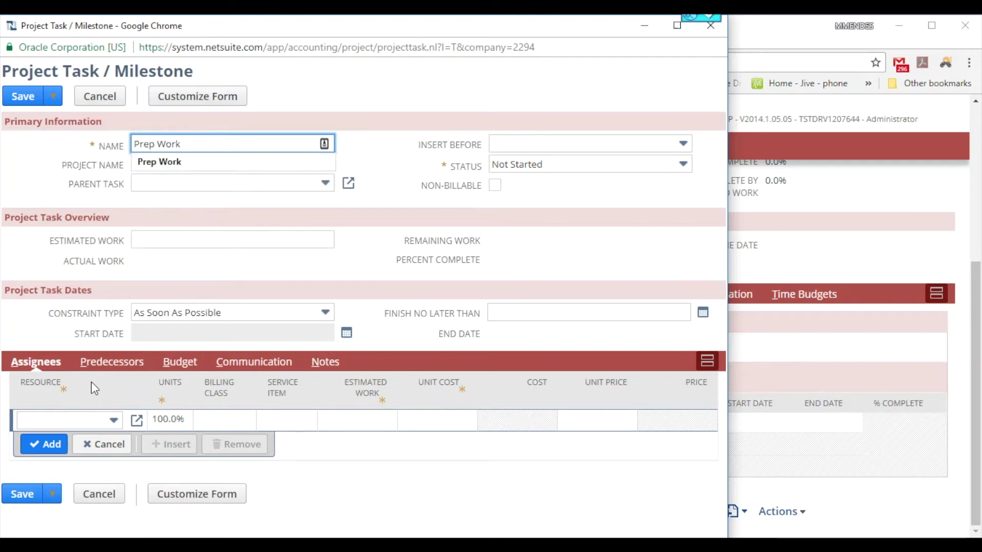
left_click(44, 191)
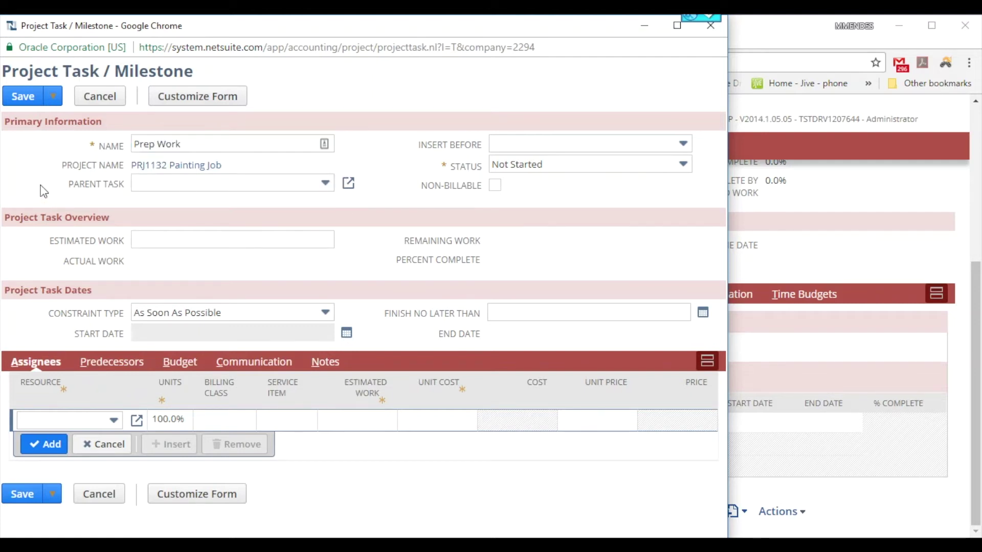
left_click(22, 97)
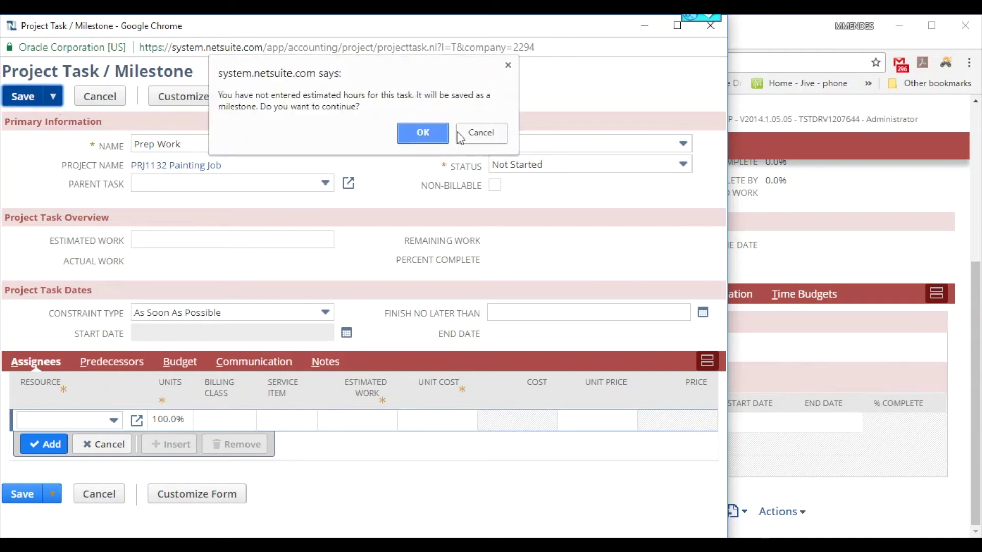
left_click(406, 134)
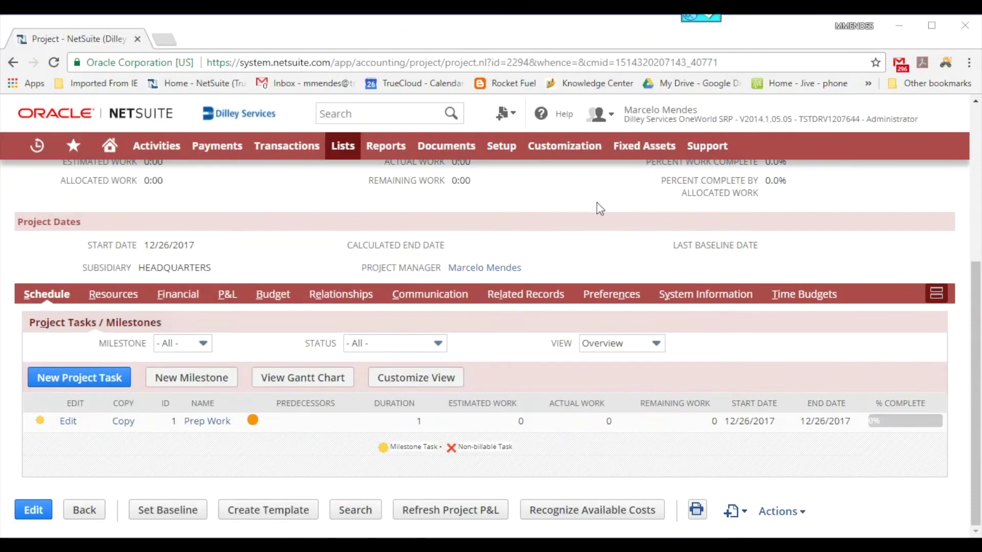
Start a new project task named 'Painting Work'.
left_click(121, 379)
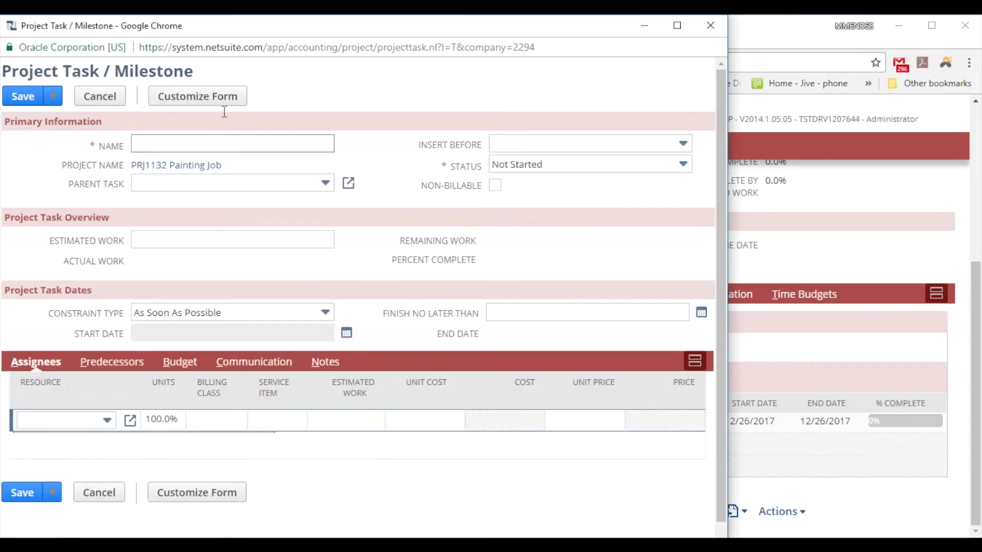
left_click(201, 149)
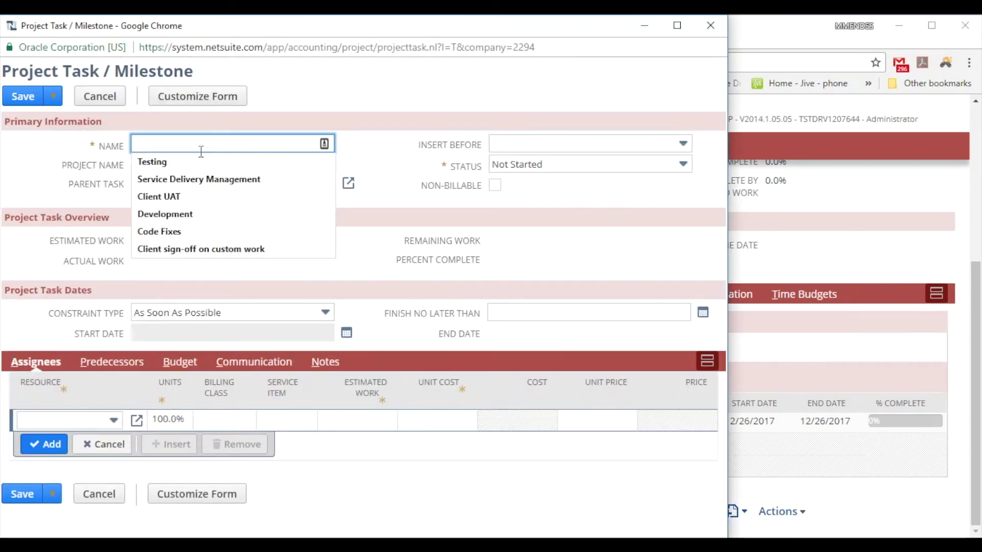
type("Paiting")
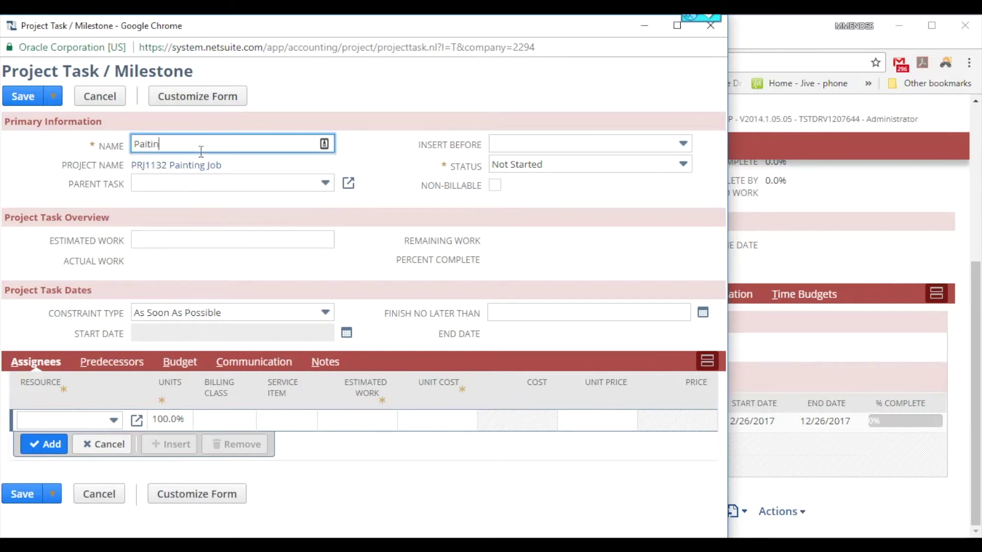
key("BackSpace")
key("BackSpace")
key("BackSpace")
key("BackSpace")
type("nting Work")
Add Prep Work as the task's predecessor and save it as a milestone.
left_click(115, 367)
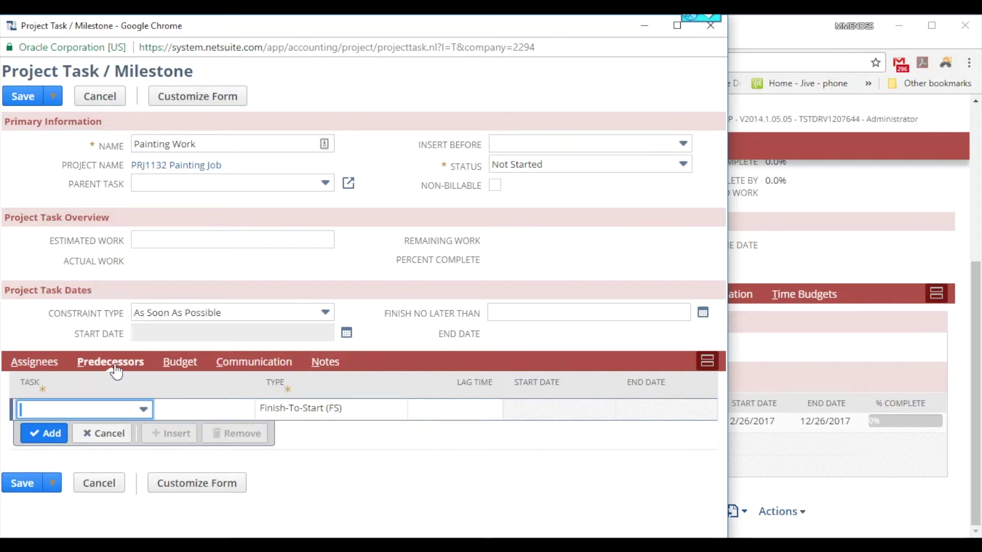
left_click(131, 412)
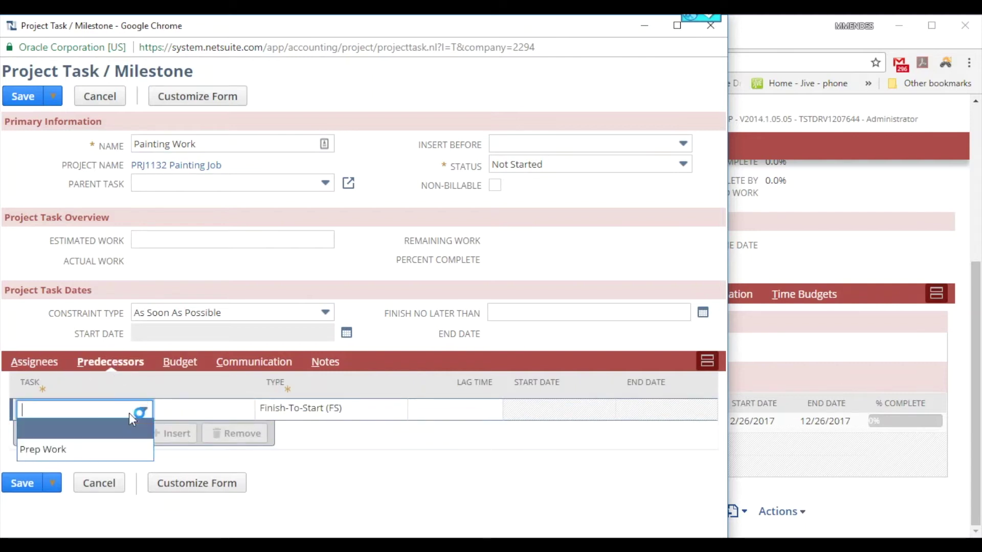
left_click(103, 448)
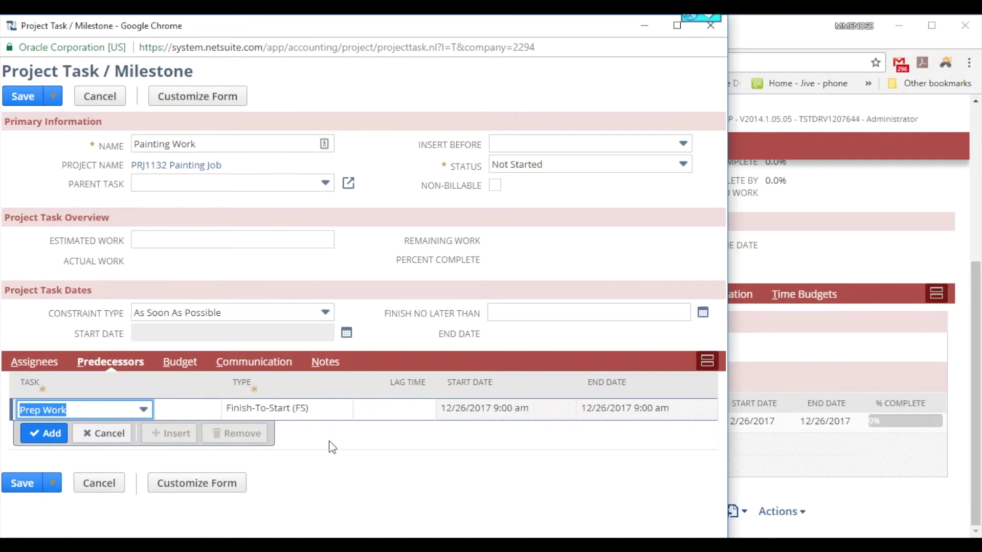
left_click(44, 433)
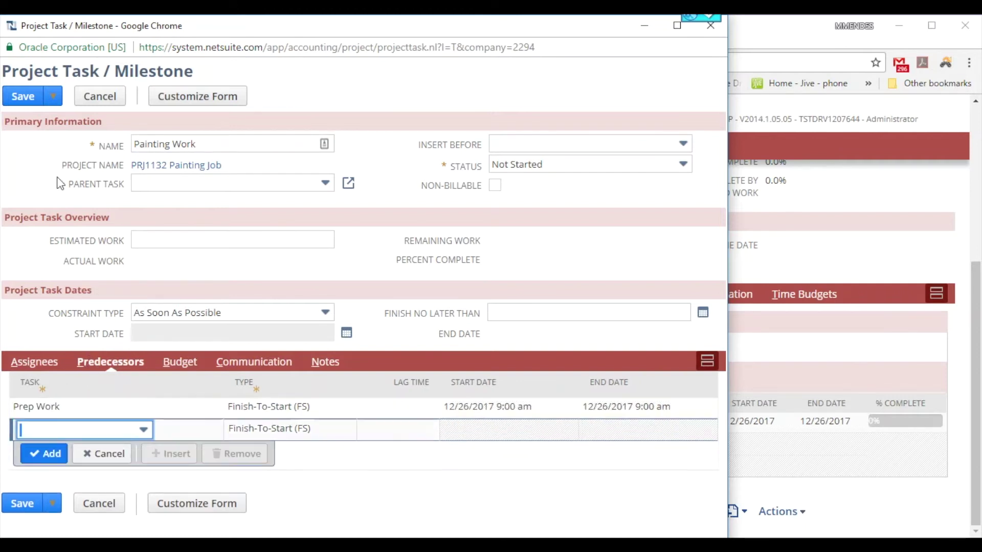
left_click(23, 102)
left_click(420, 131)
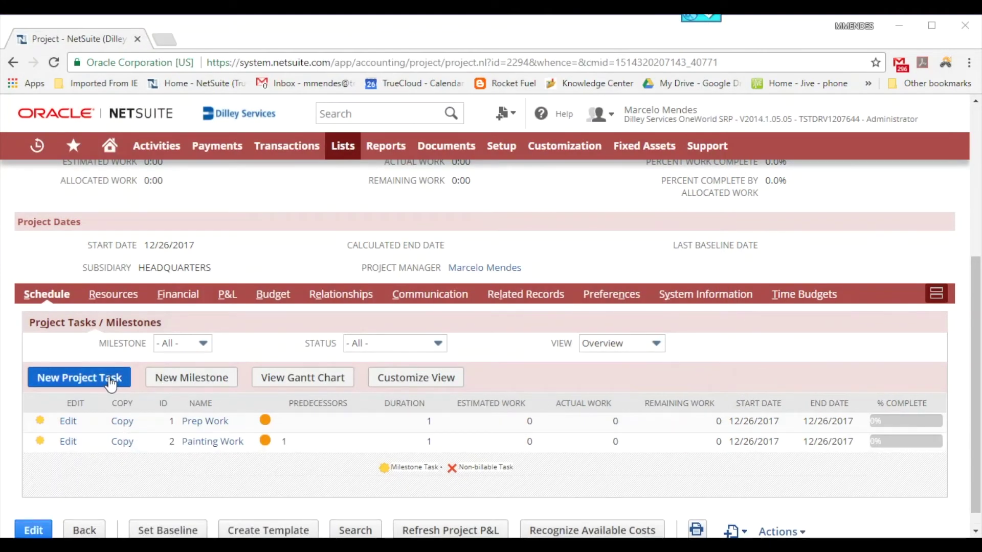
left_click(111, 381)
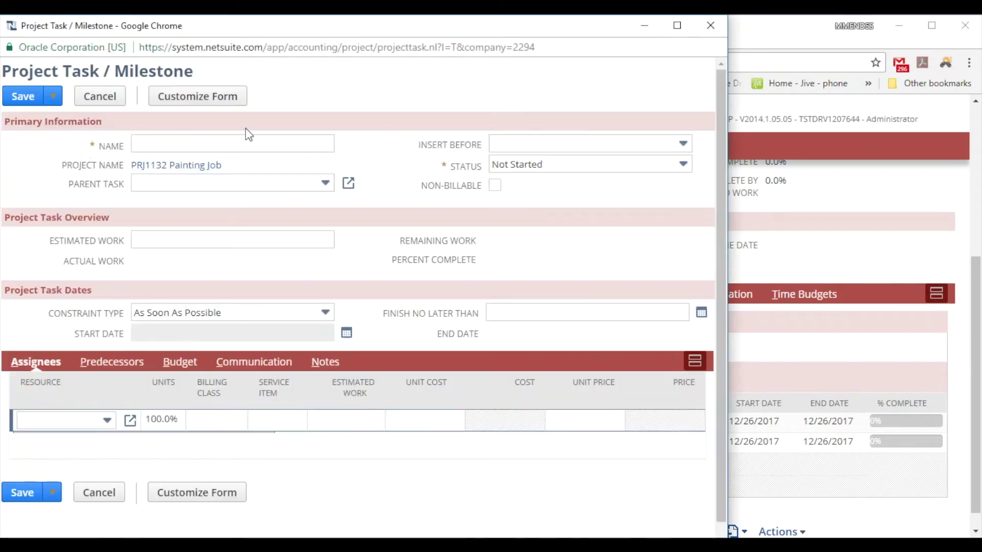
Name the task 'Clean up', make Painting Work its predecessor, and save it as a milestone.
left_click(228, 145)
type("Clean up")
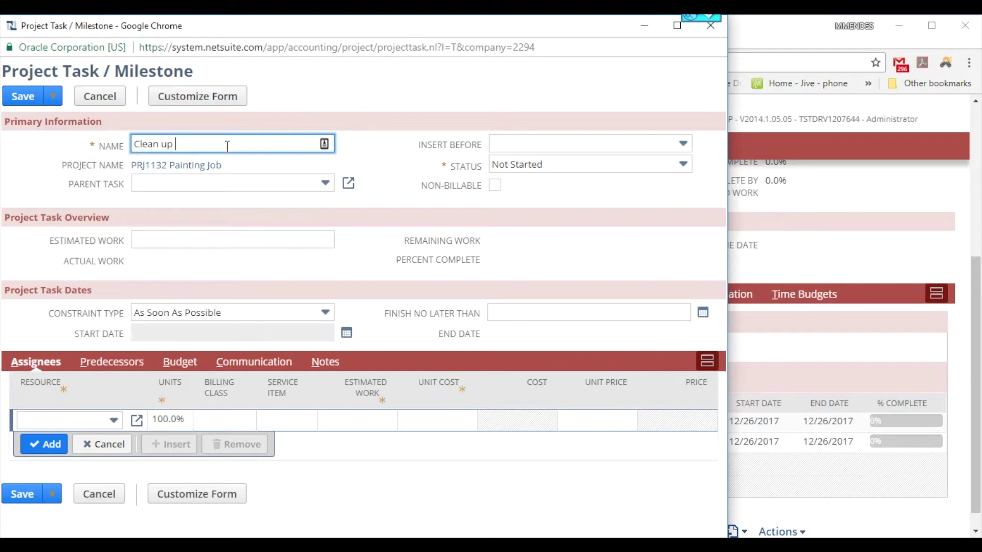
left_click(112, 363)
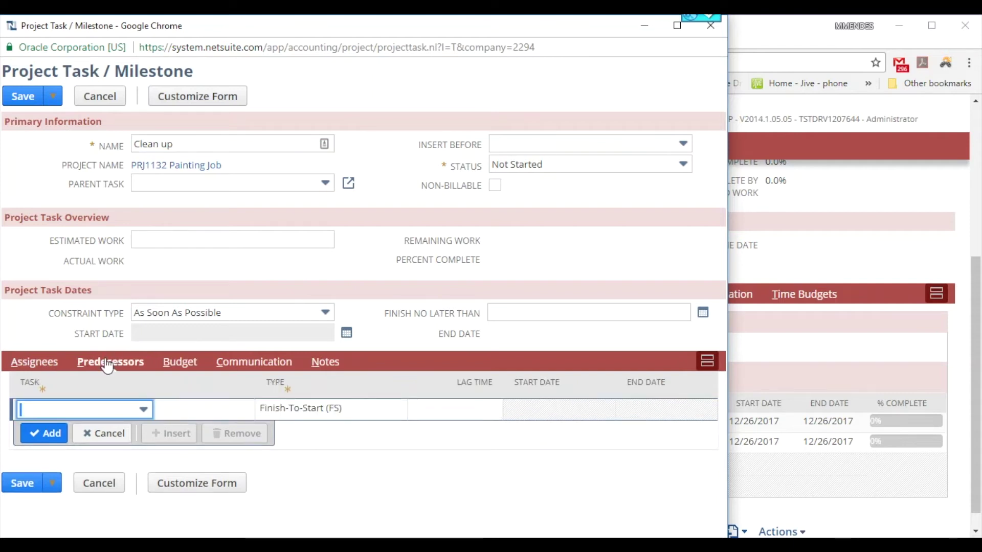
left_click(105, 414)
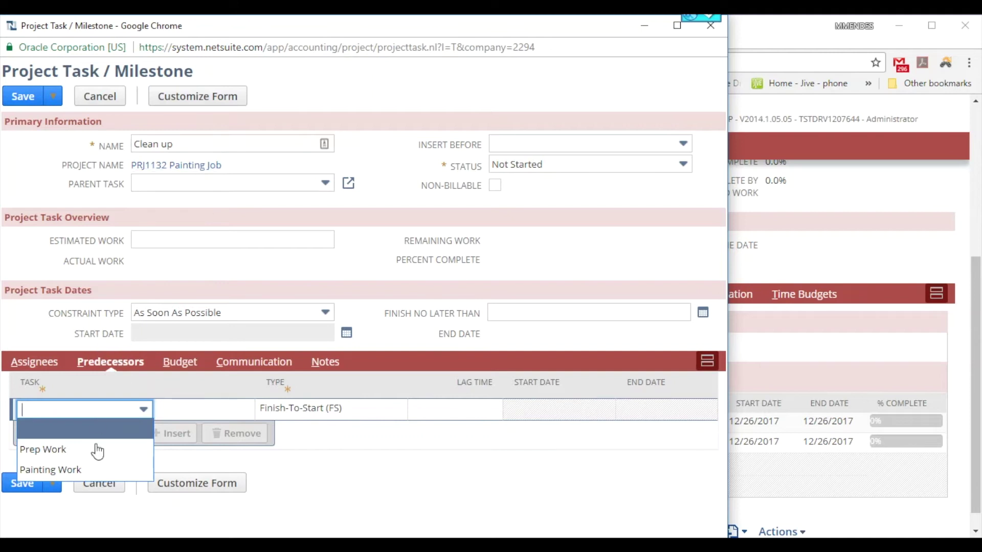
left_click(93, 470)
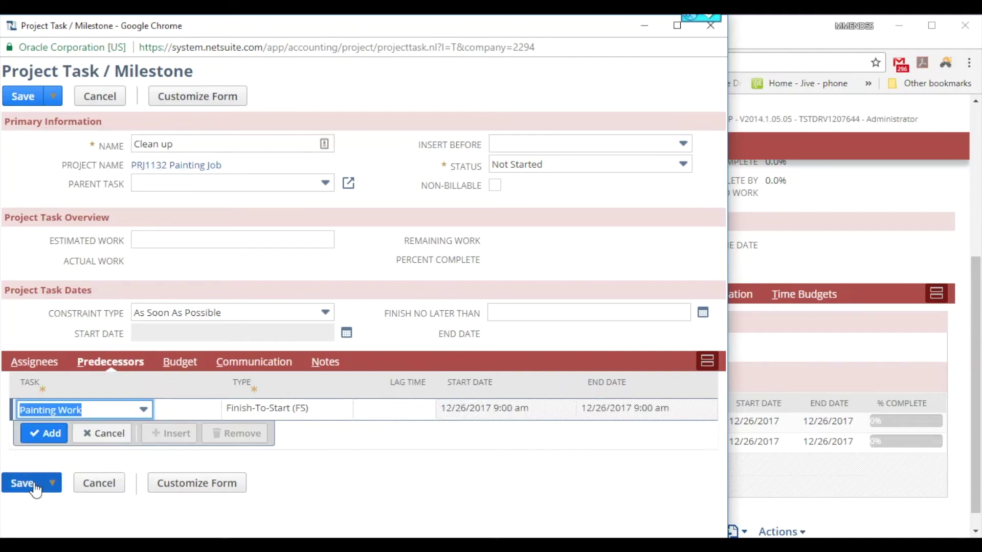
left_click(24, 485)
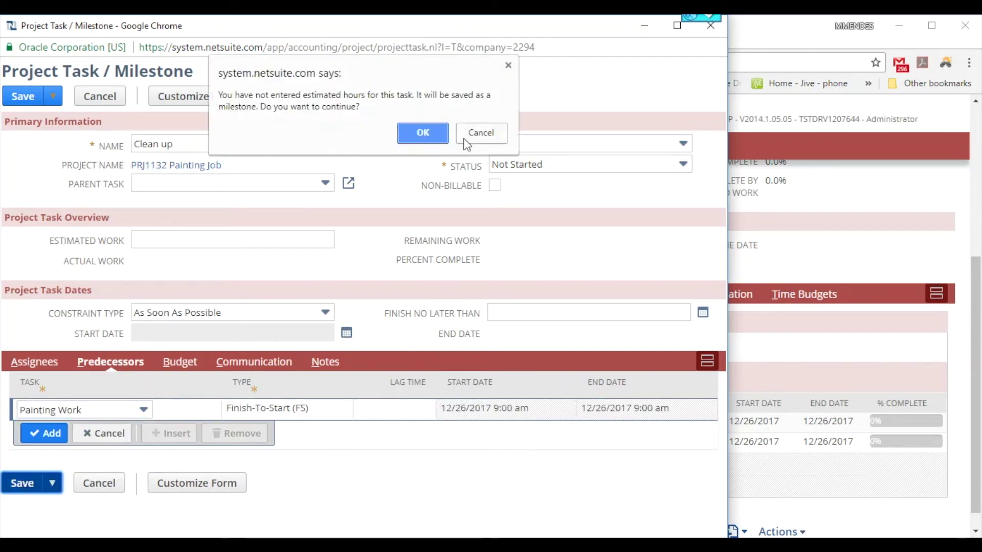
left_click(425, 131)
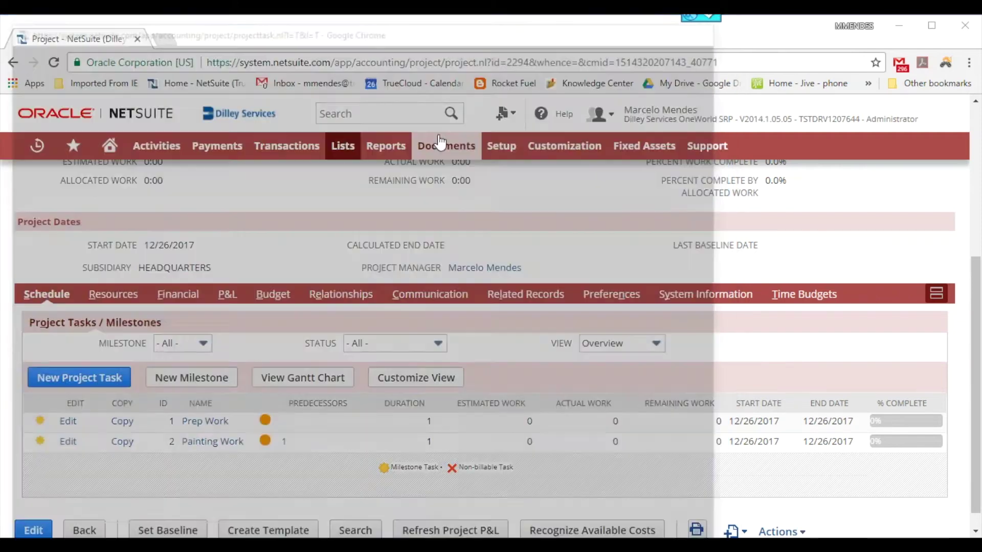
mouse_move(440, 142)
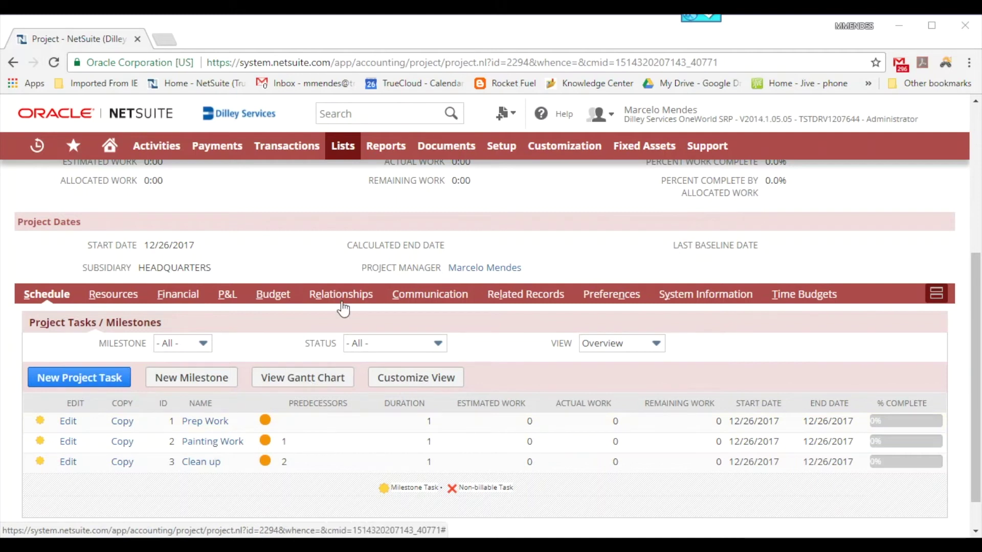
left_click(104, 388)
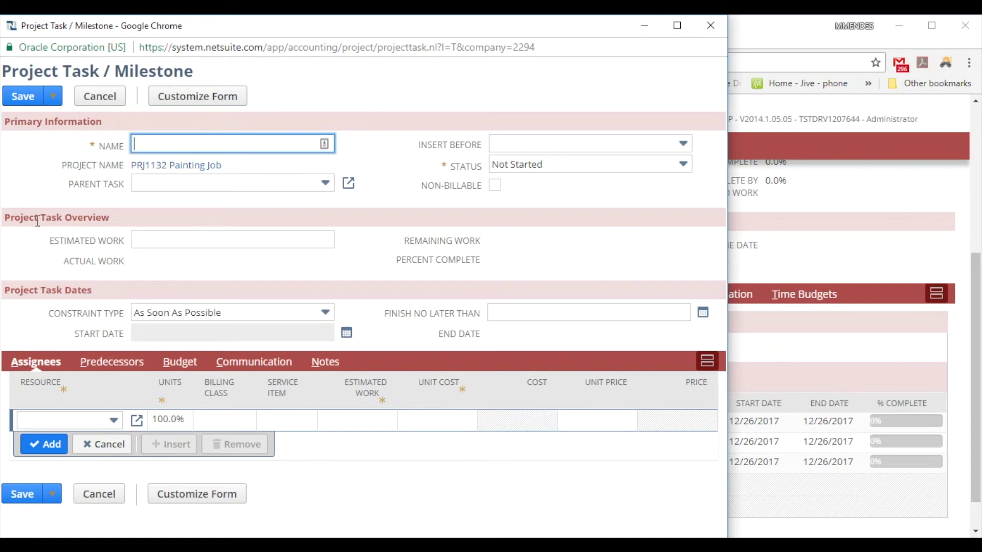
Save a task 'Select Room and make measurement' with Prep Work as parent, as a milestone.
left_click(205, 148)
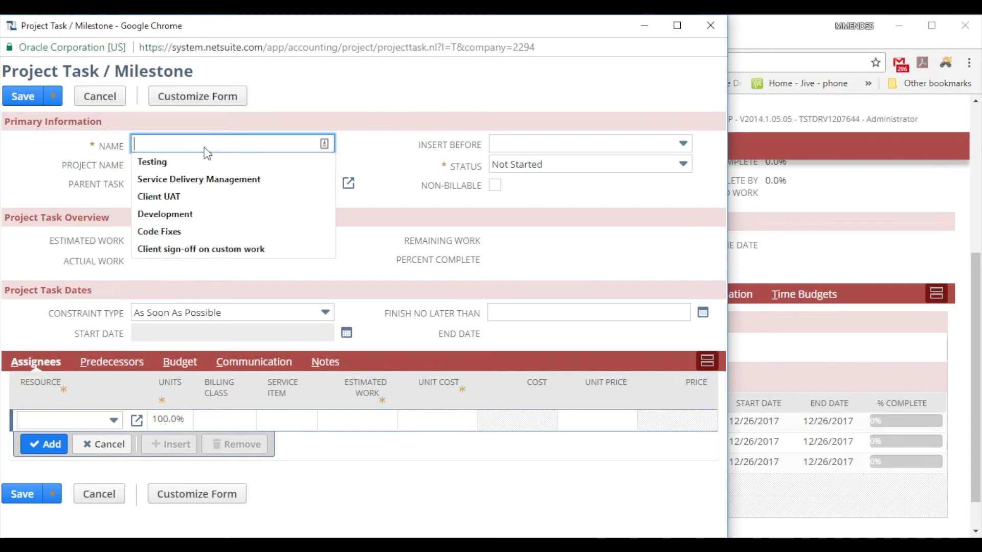
type("Select R")
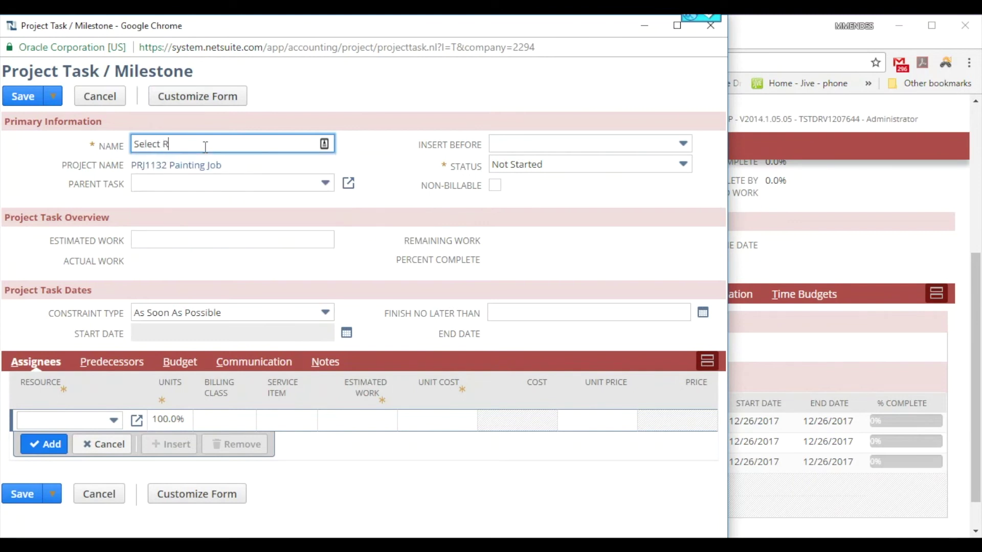
type("oom and make measurement")
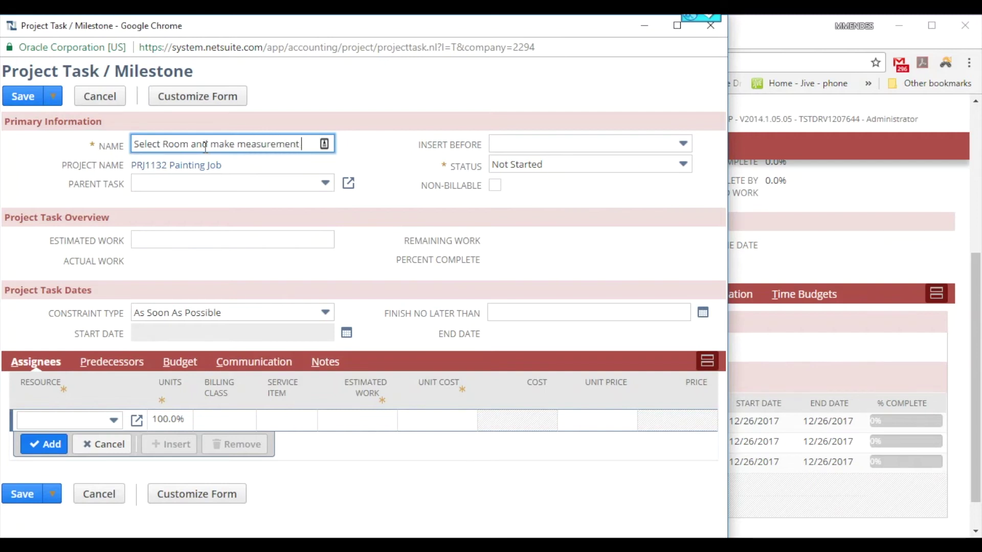
left_click(312, 186)
left_click(252, 228)
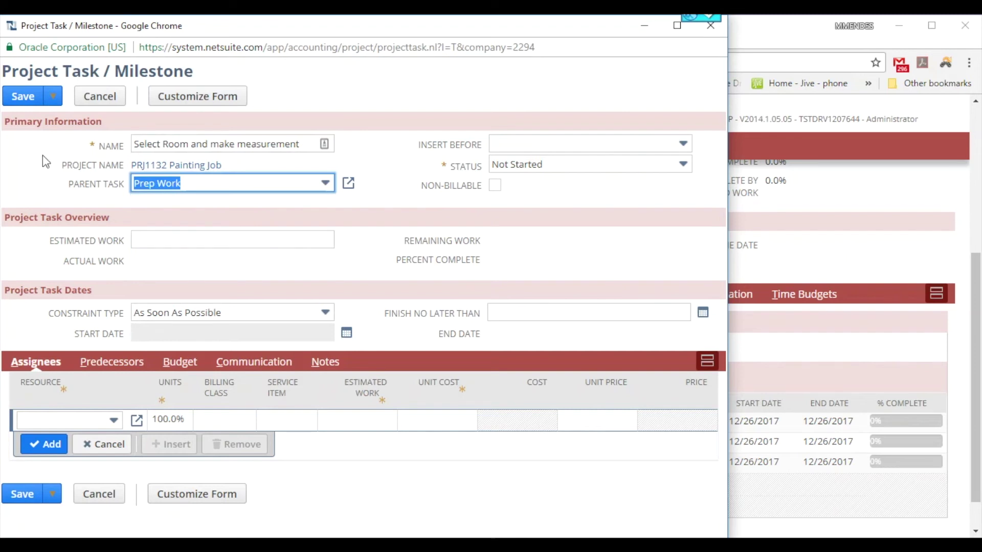
left_click(12, 105)
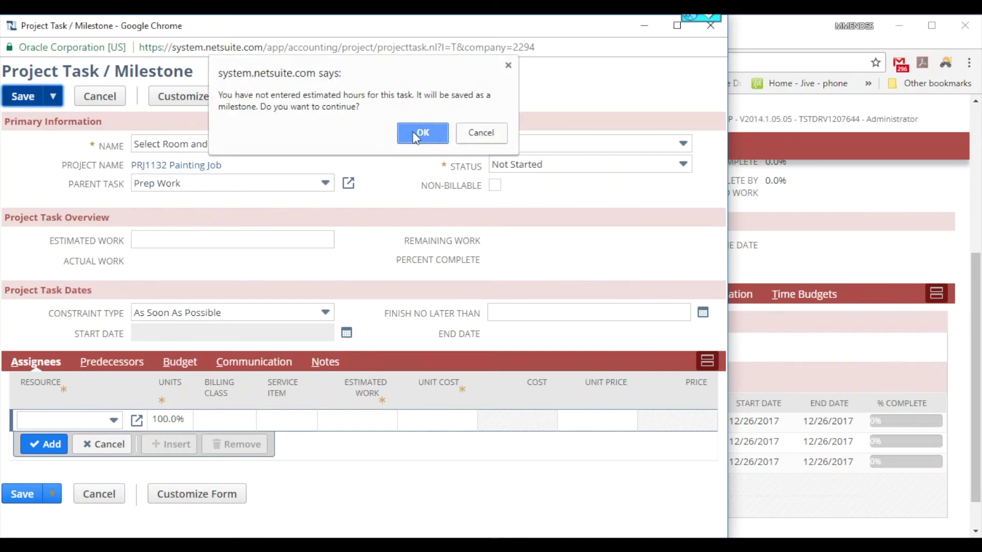
left_click(414, 131)
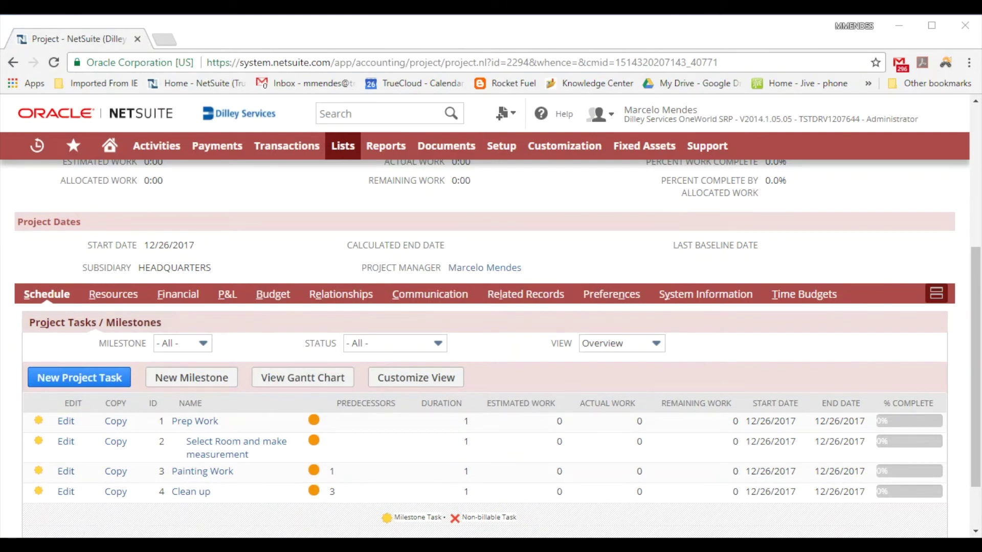
Start a new 'Buy Materials' task with Prep Work as its parent task.
left_click(87, 378)
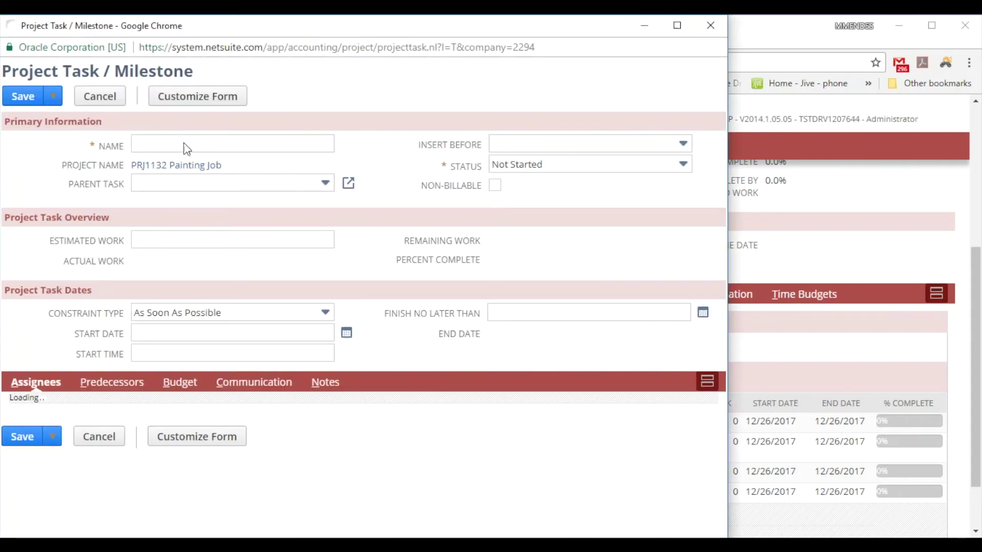
left_click(177, 144)
type("Buy Materials")
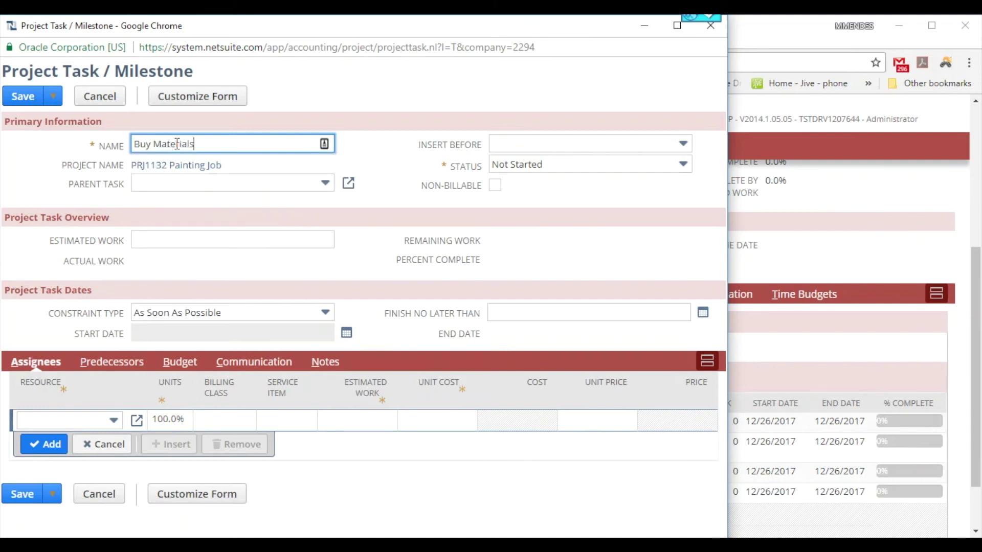
left_click(142, 187)
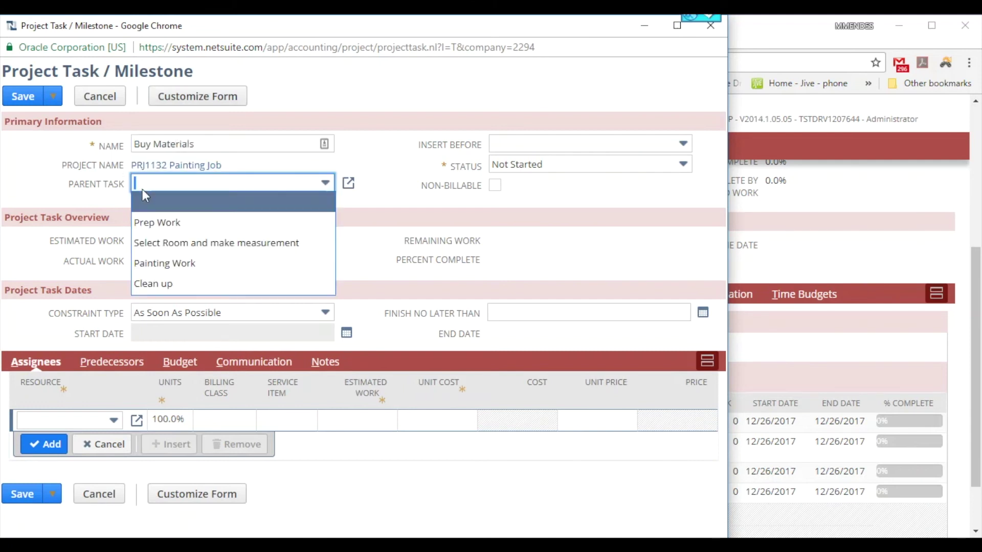
left_click(182, 223)
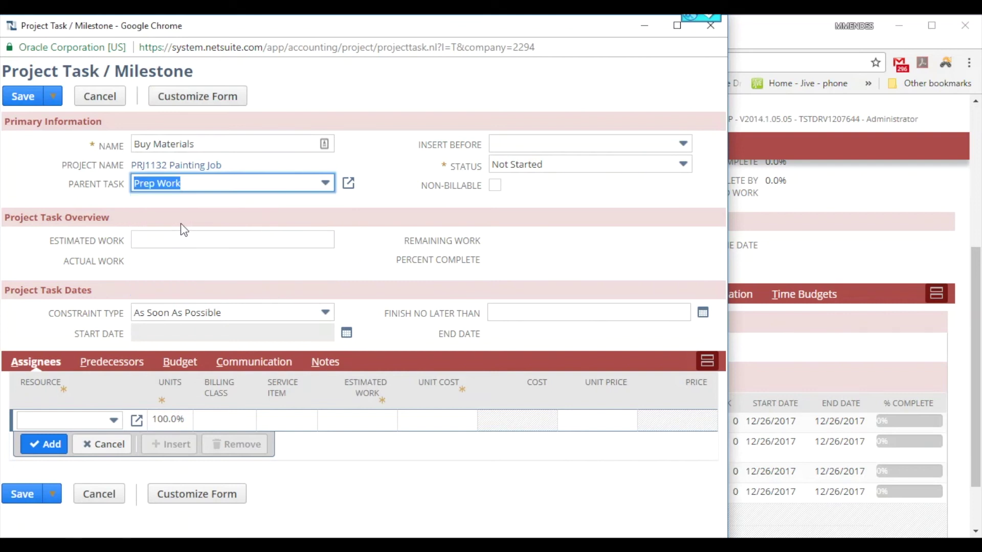
Add 'Select Room and make measurement' as predecessor and save the task as a milestone.
left_click(118, 363)
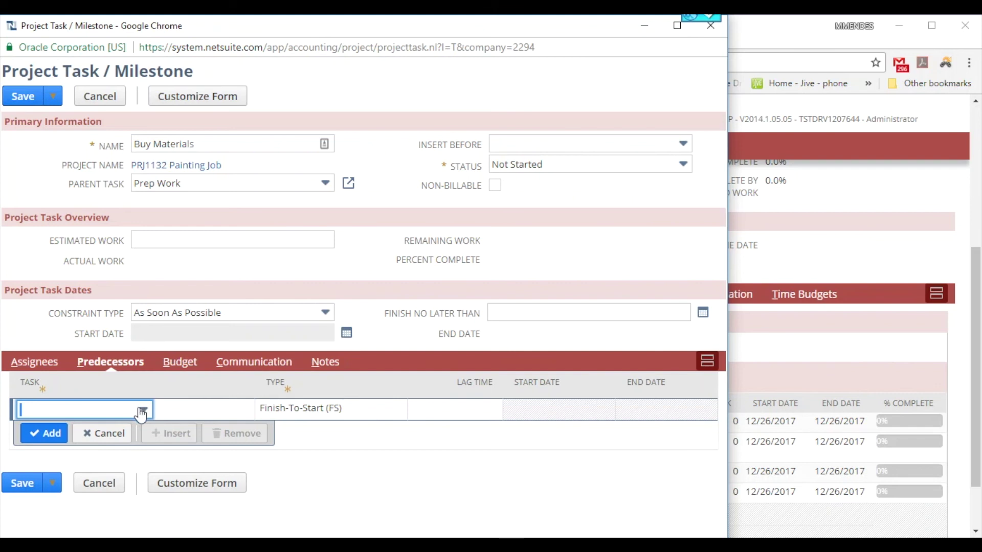
left_click(143, 411)
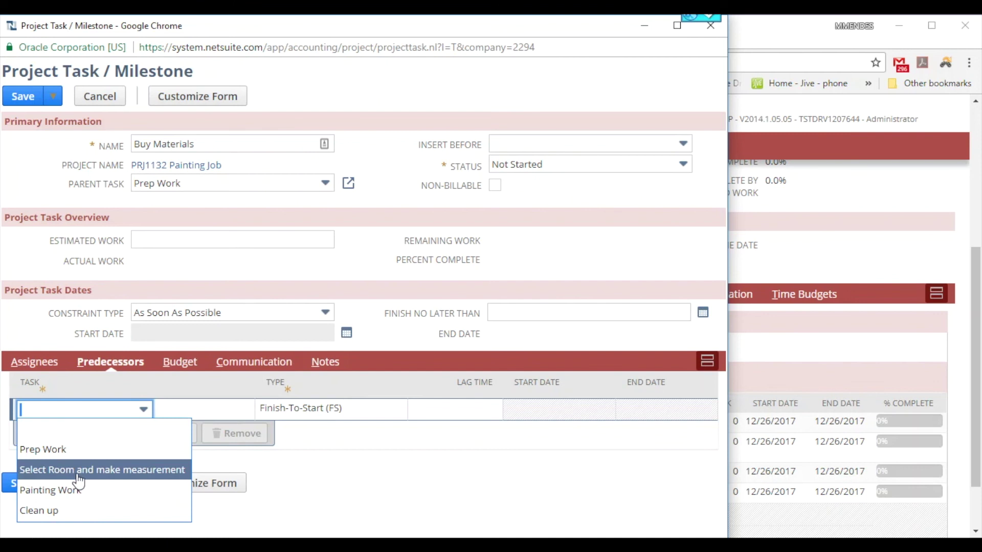
left_click(97, 472)
left_click(45, 434)
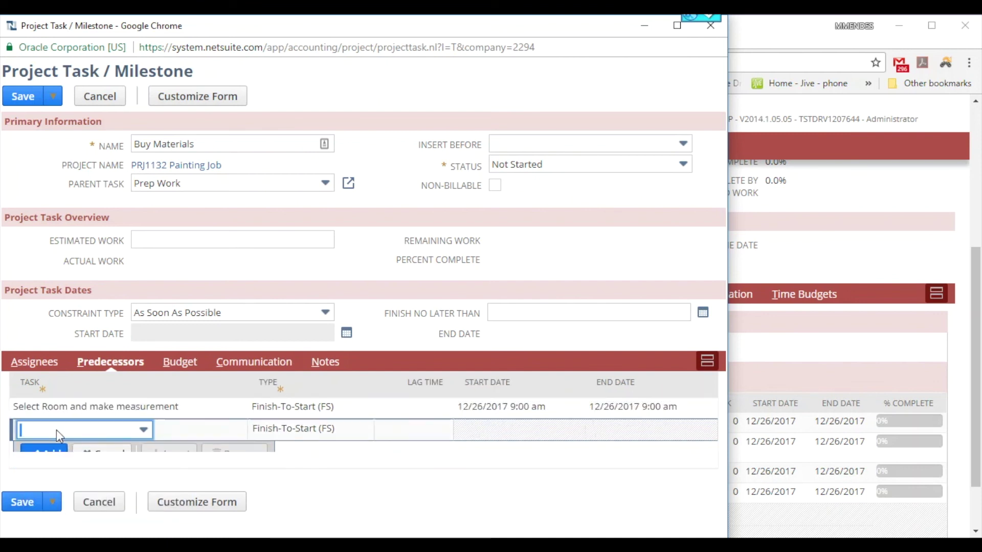
left_click(15, 100)
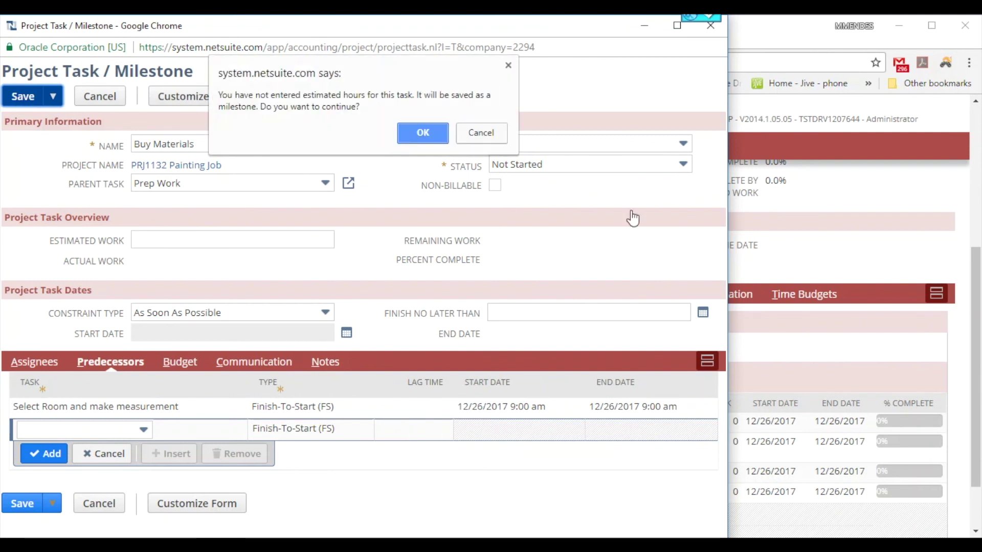
key("Return")
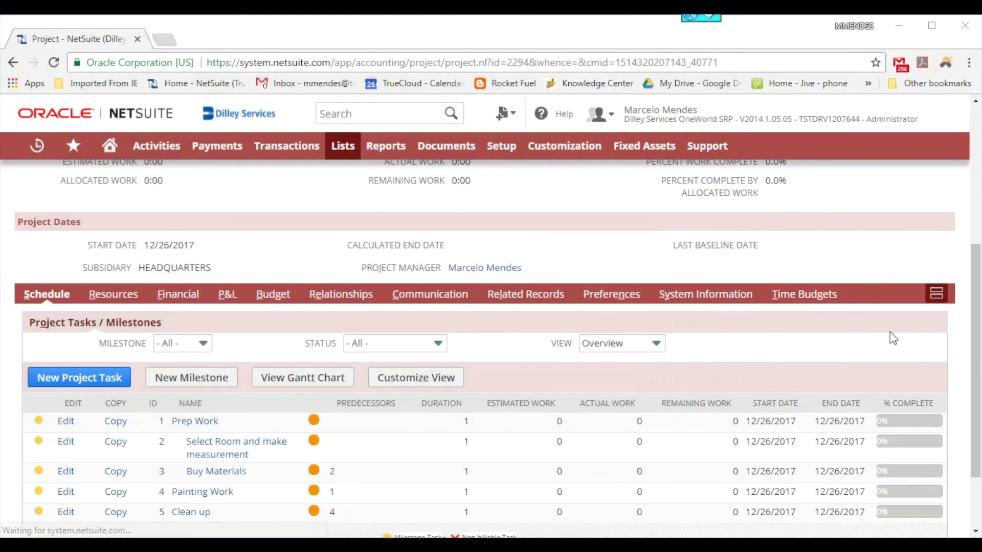
scroll(797, 373, "down", 2)
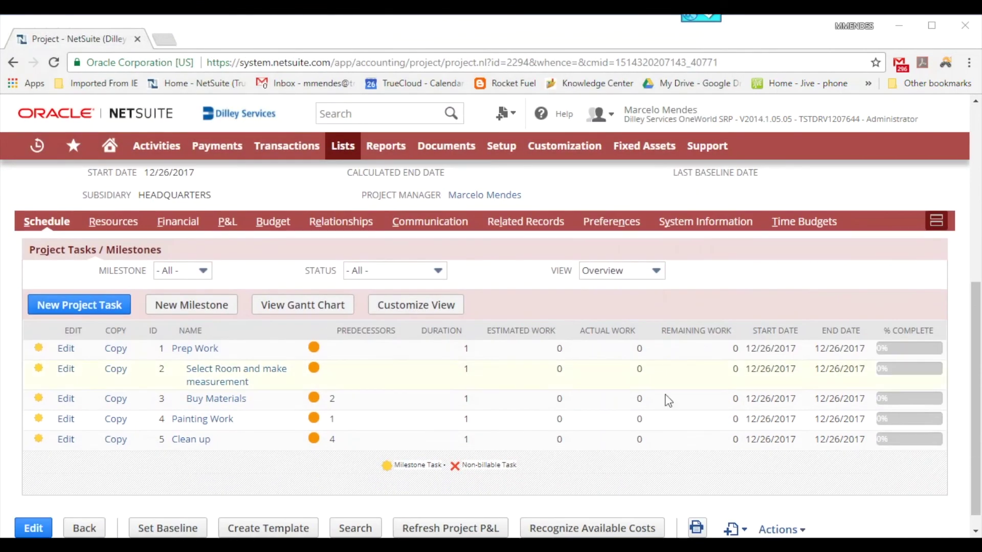